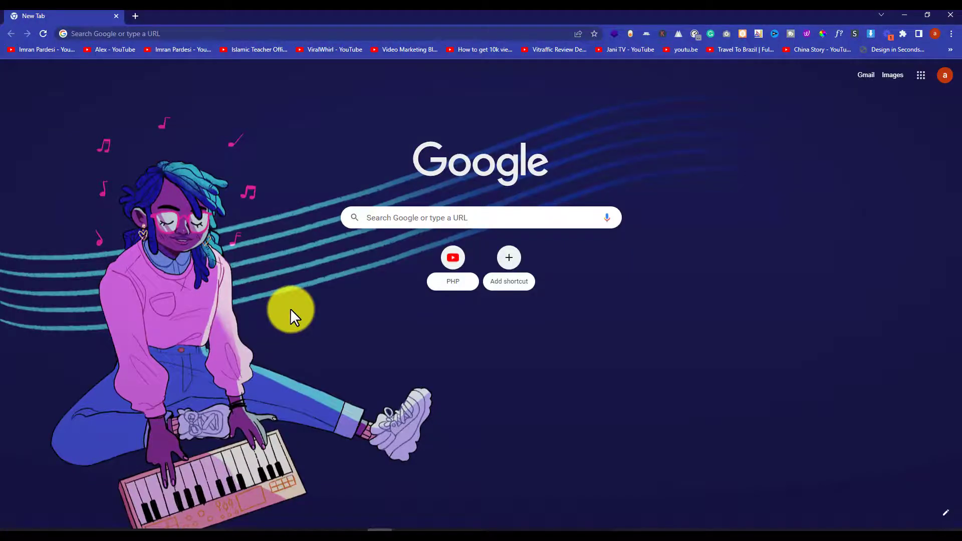
# Open bluehost.com and log in to the hosting account for anyplacecpr.com
pyautogui.click(224, 35)
pyautogui.write('bluehost')
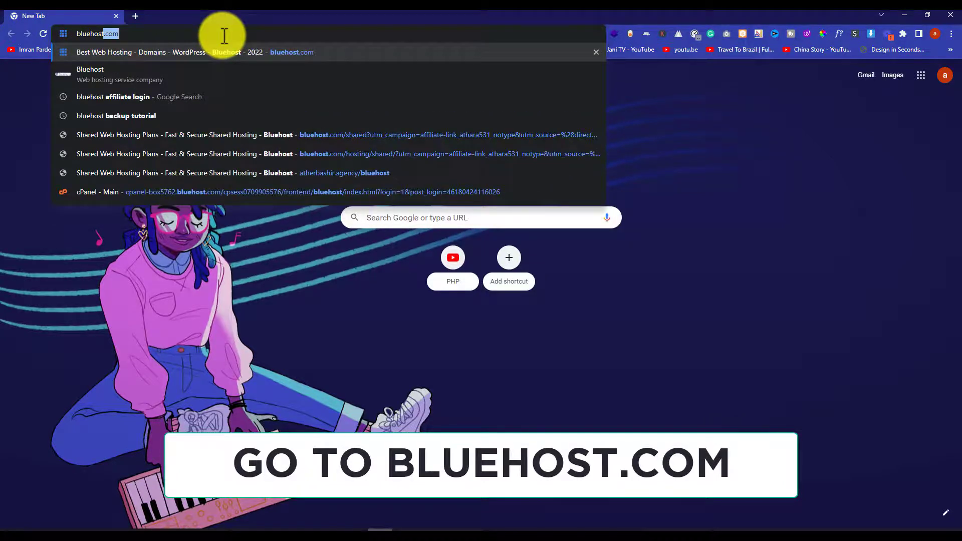
pyautogui.press('Return')
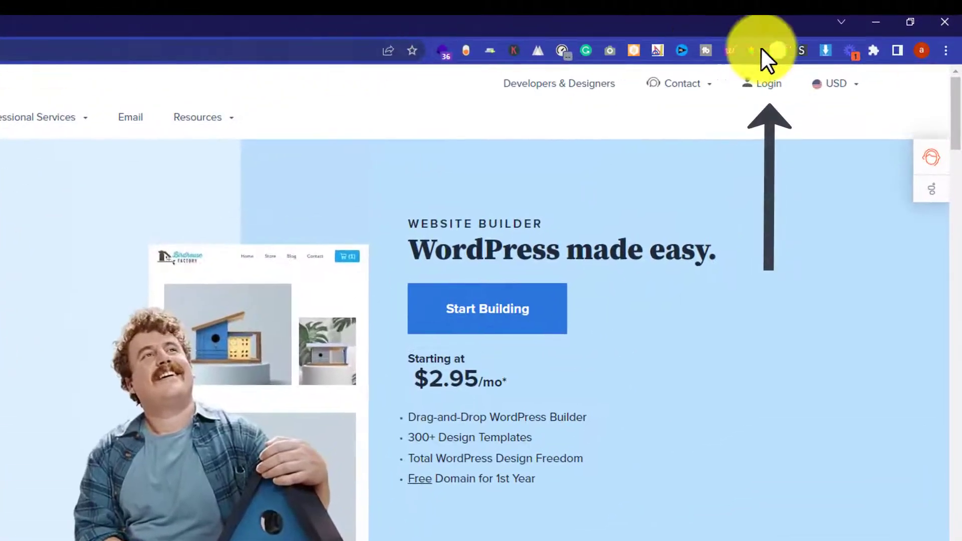
pyautogui.click(779, 85)
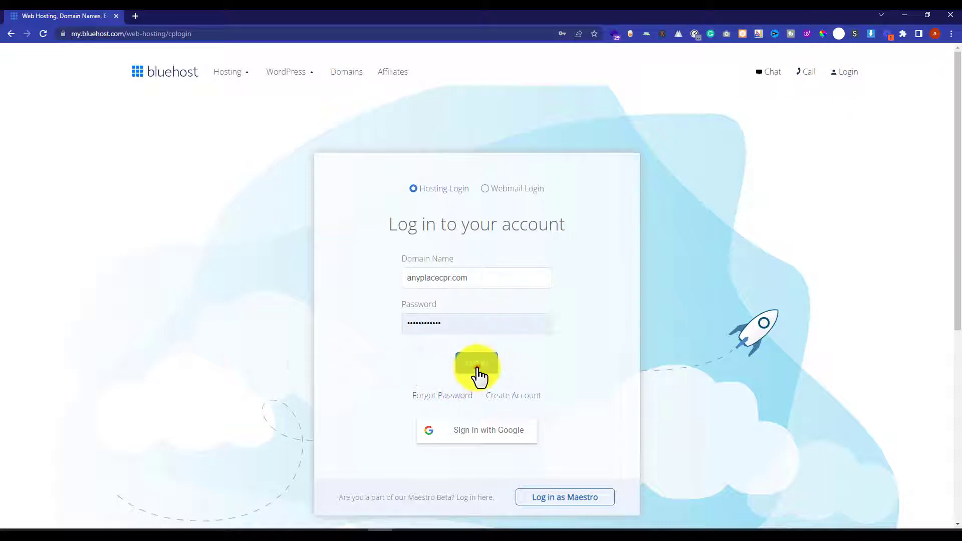
pyautogui.click(476, 365)
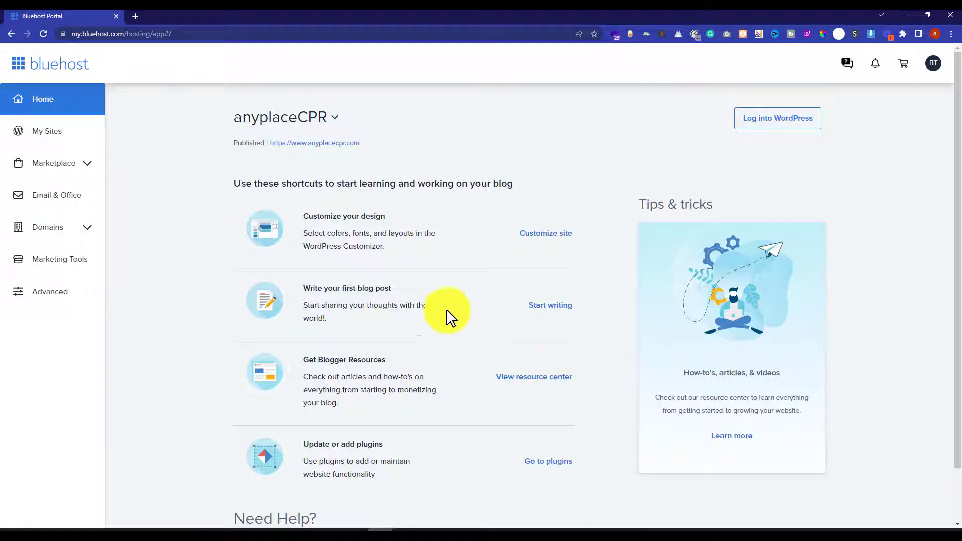
# From the hosting account's advanced settings, open WordPress Manager by Softaculous and start a new WordPress installation
pyautogui.click(59, 290)
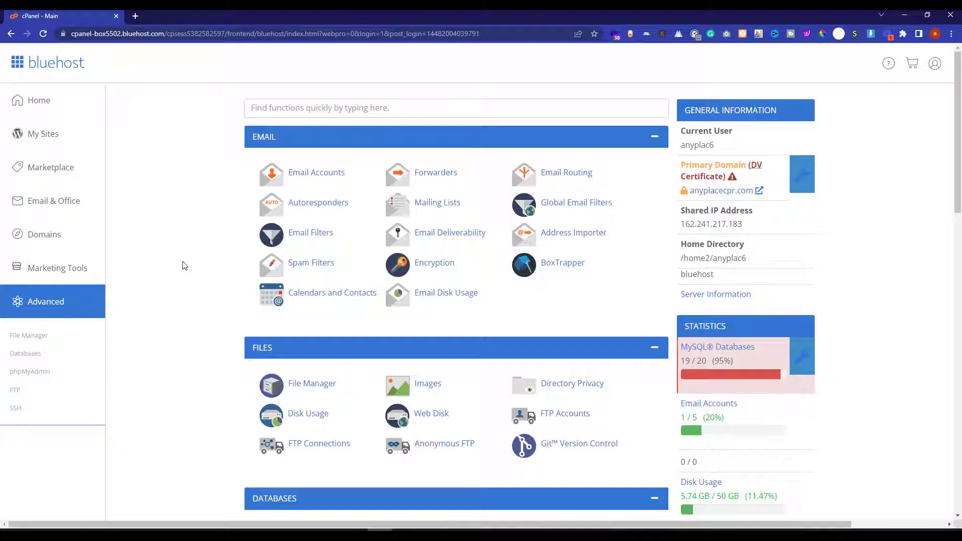
pyautogui.scroll(-12, 183, 265)
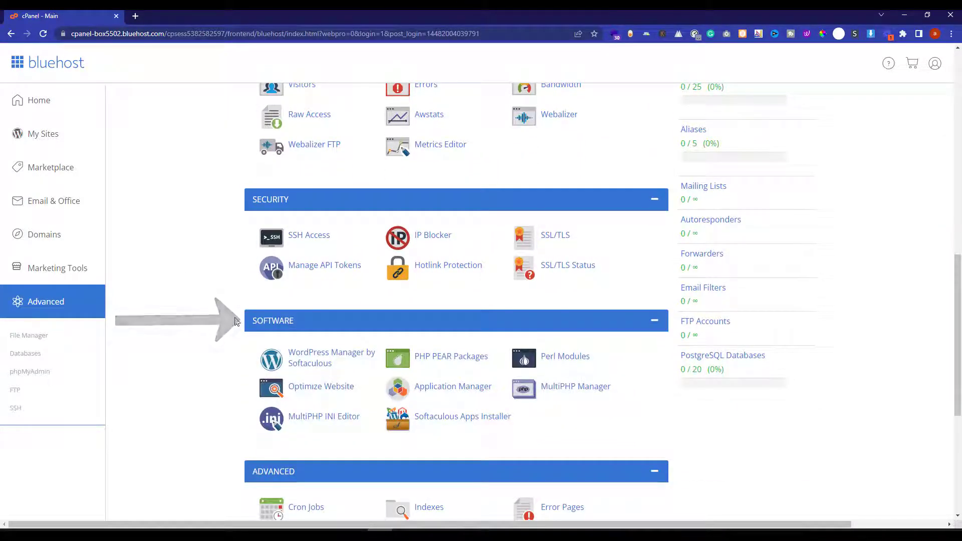
pyautogui.scroll(-2, 261, 326)
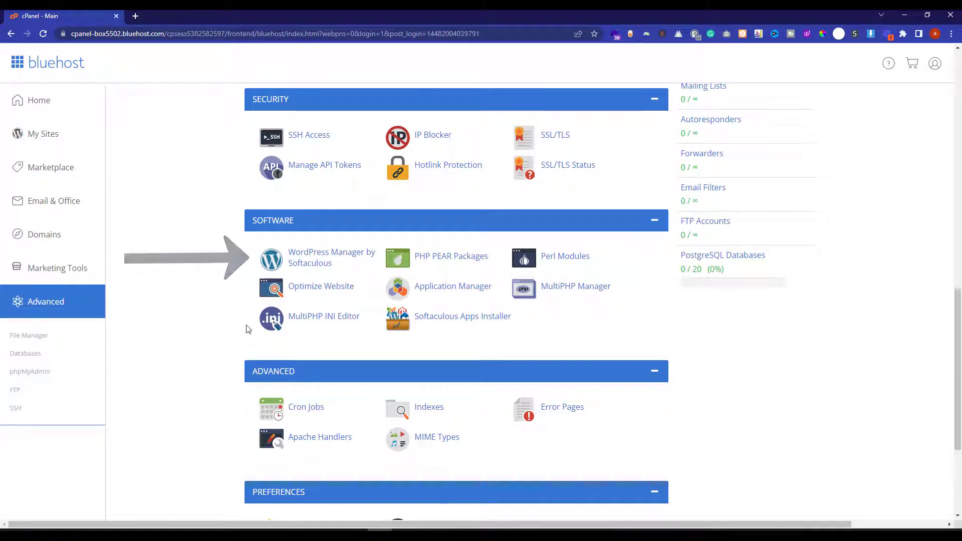
pyautogui.click(306, 259)
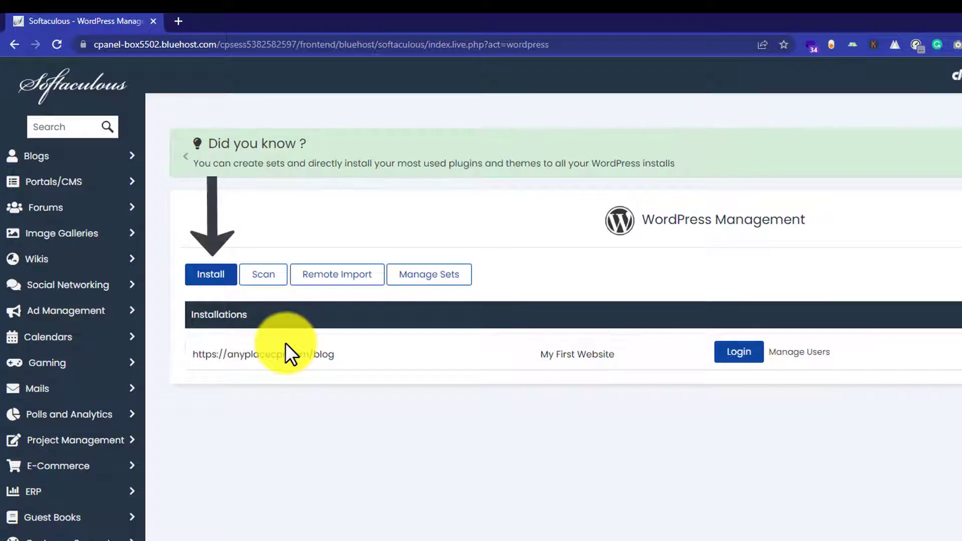
pyautogui.click(213, 276)
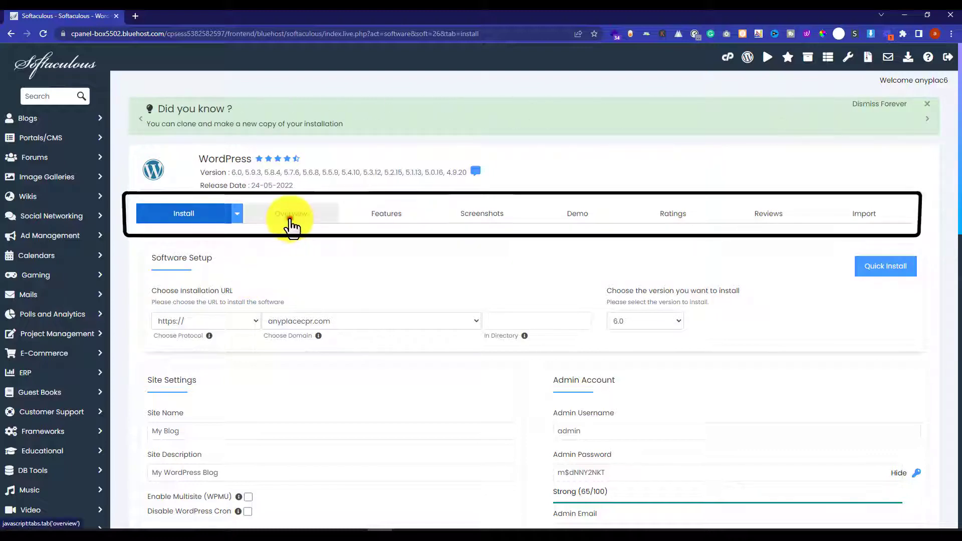
# Look through the WordPress package's overview, features and screenshots, and return to its installation form
pyautogui.click(290, 220)
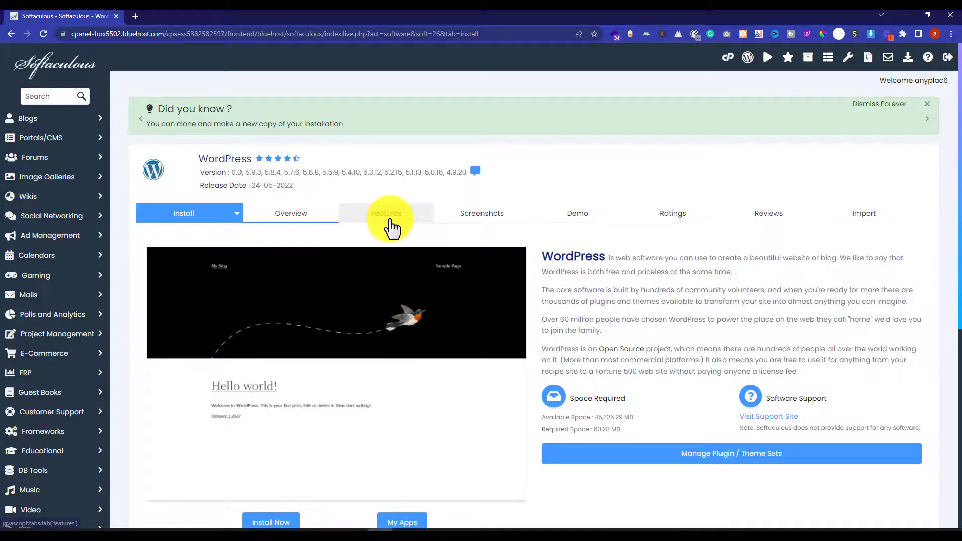
pyautogui.click(393, 225)
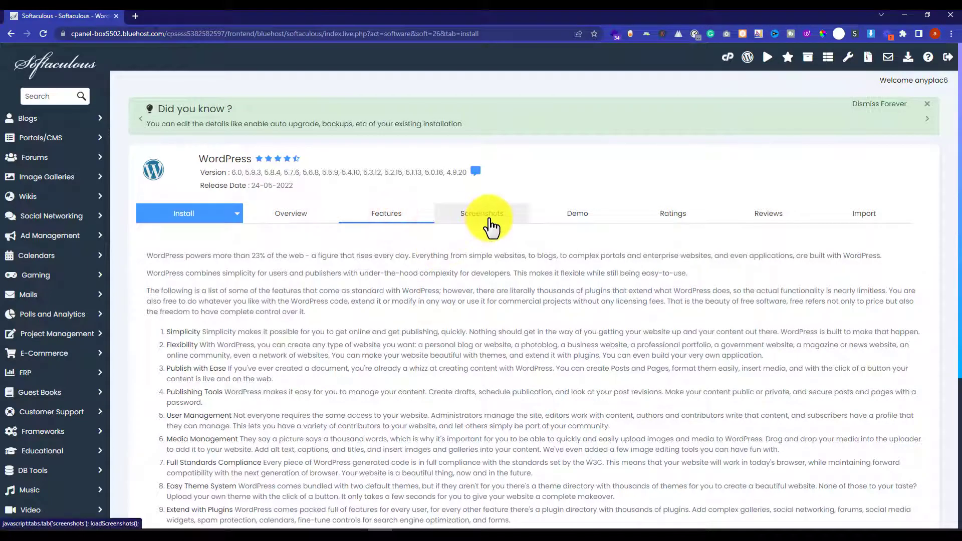
pyautogui.click(490, 224)
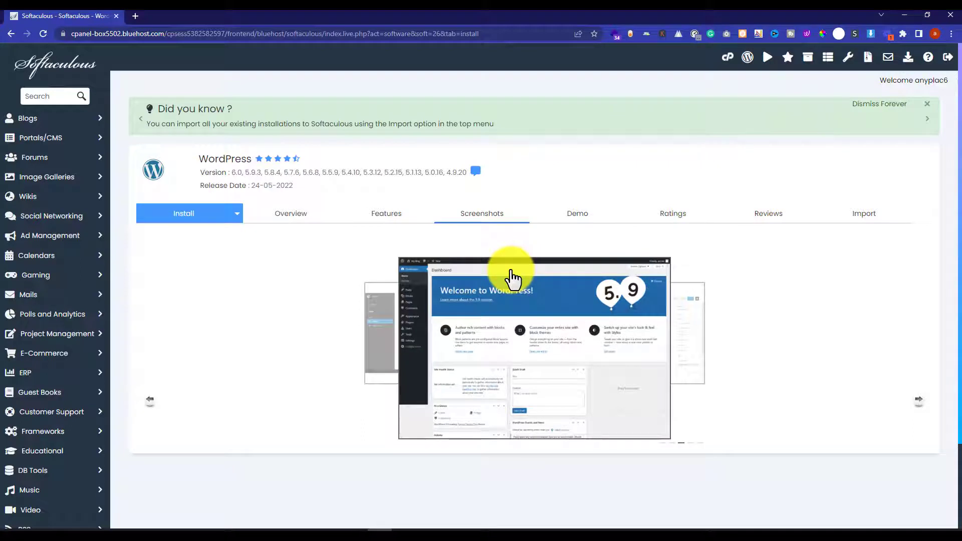
pyautogui.click(182, 216)
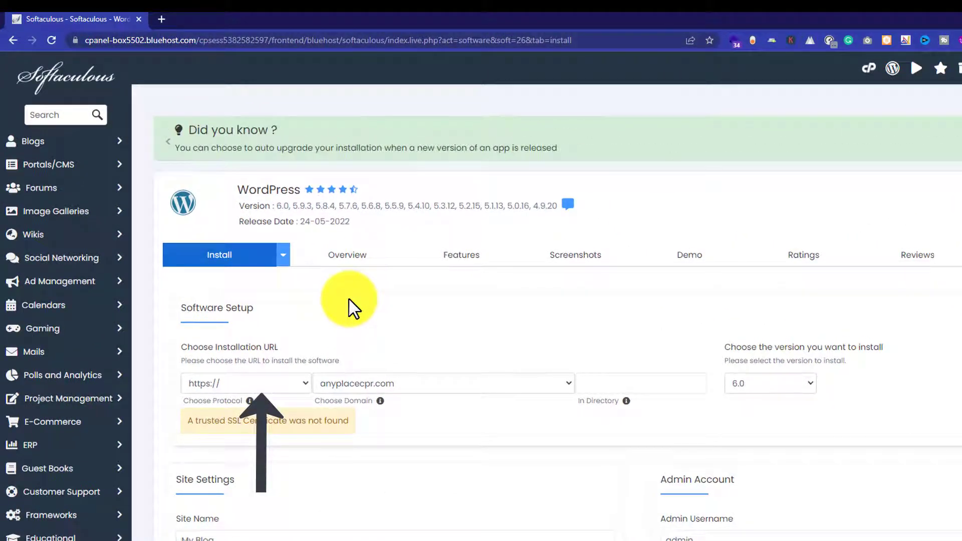
# Review the available installation URL protocols and check the browser's connection security information for the page
pyautogui.click(304, 383)
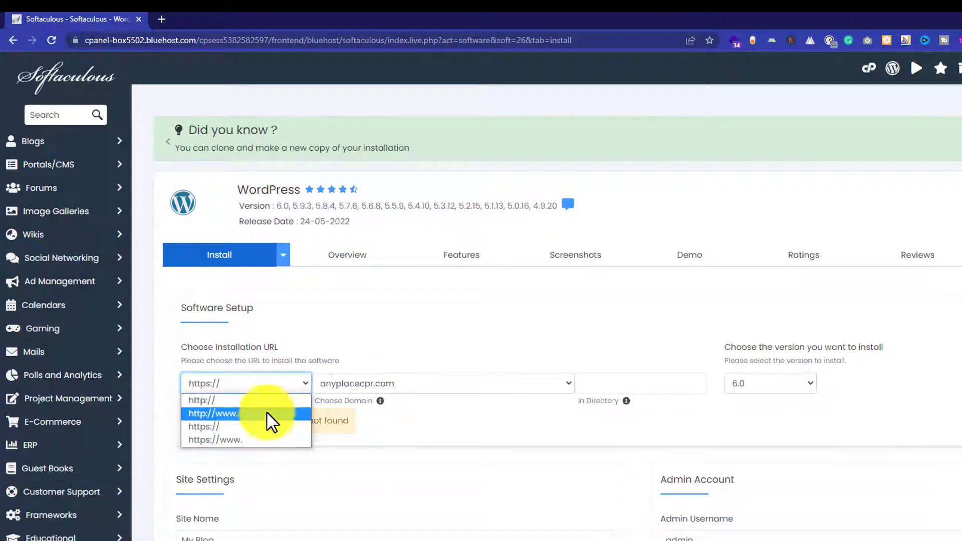
pyautogui.click(265, 427)
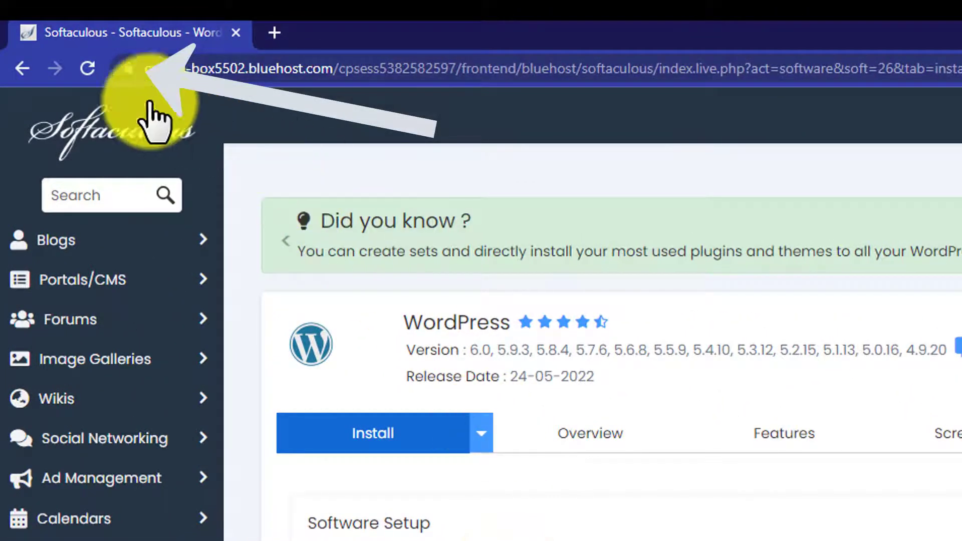
pyautogui.click(126, 69)
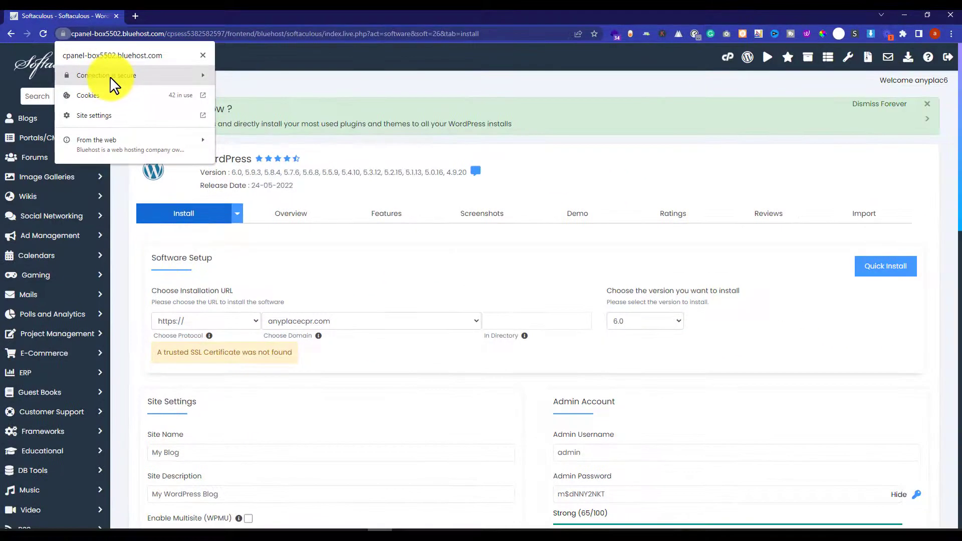
pyautogui.click(121, 266)
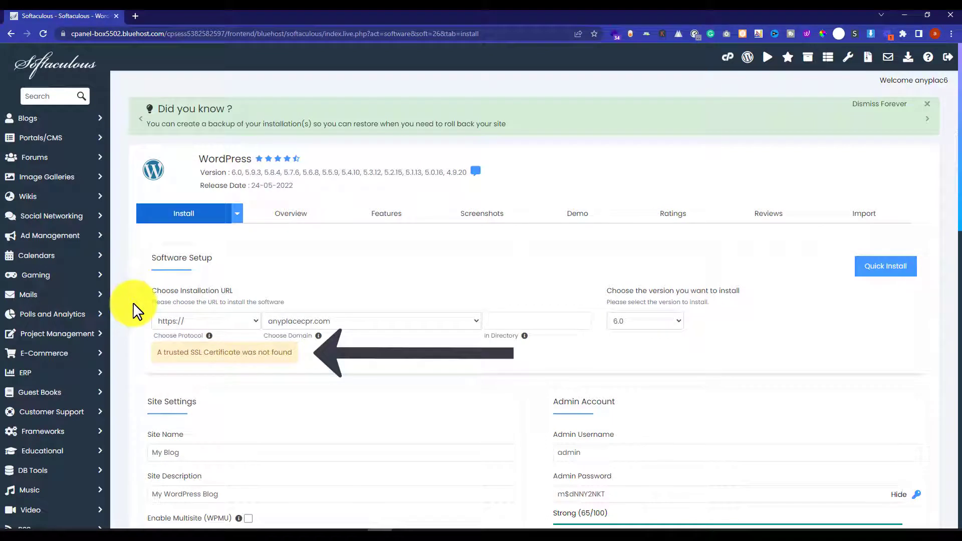
pyautogui.click(183, 322)
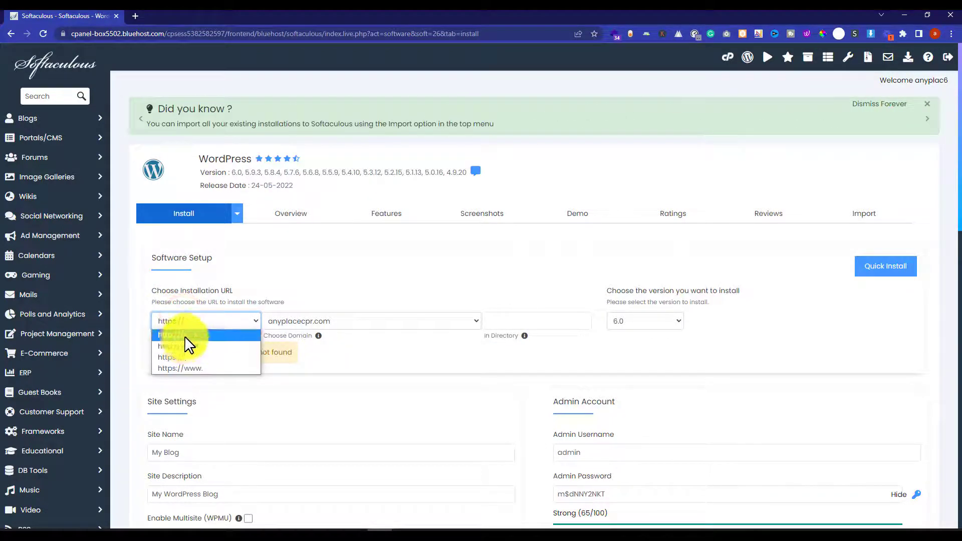
pyautogui.click(184, 336)
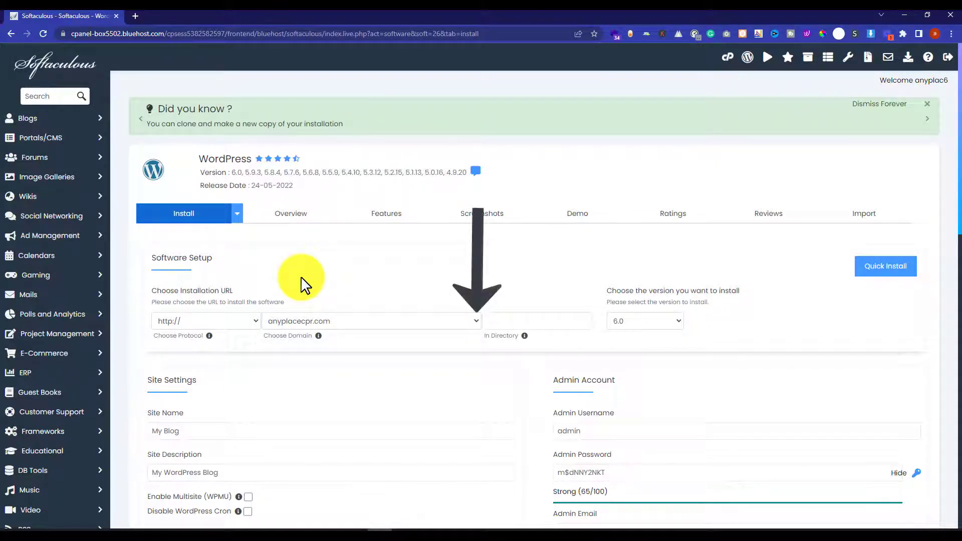
pyautogui.click(463, 324)
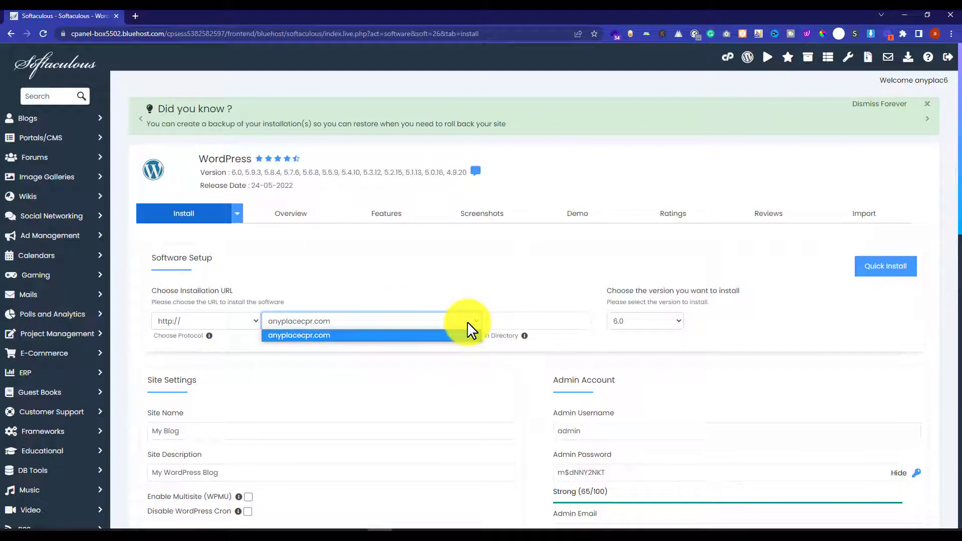
pyautogui.click(467, 323)
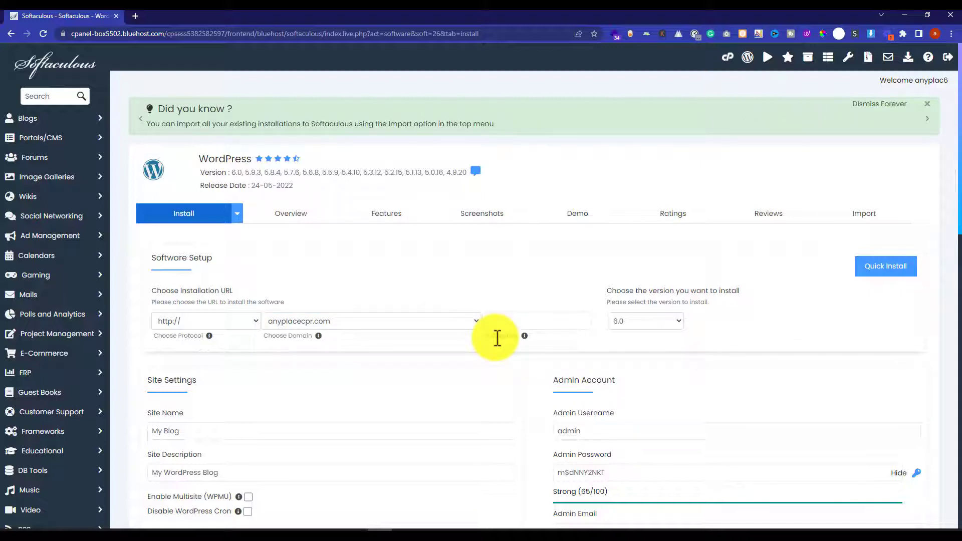
# Set the WordPress installation directory to newsite
pyautogui.click(518, 321)
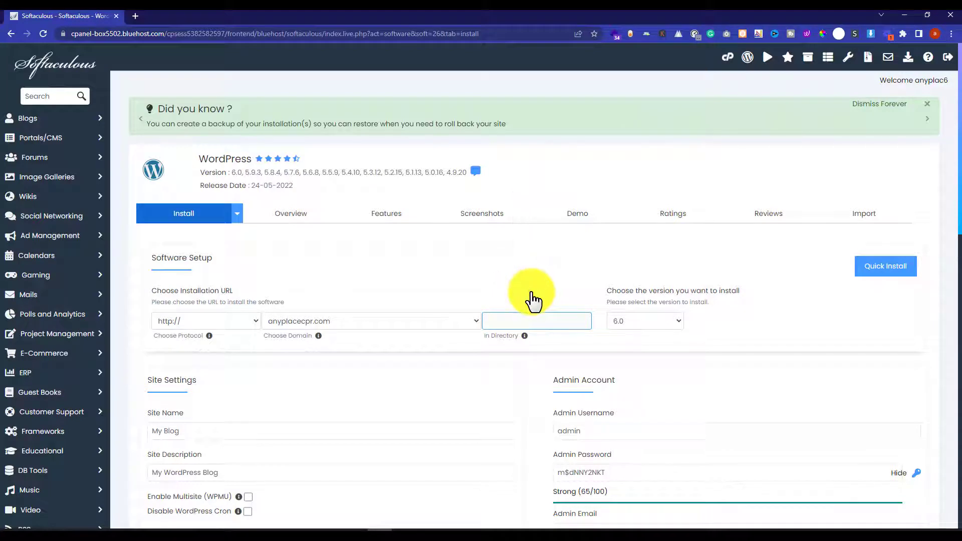
pyautogui.click(520, 321)
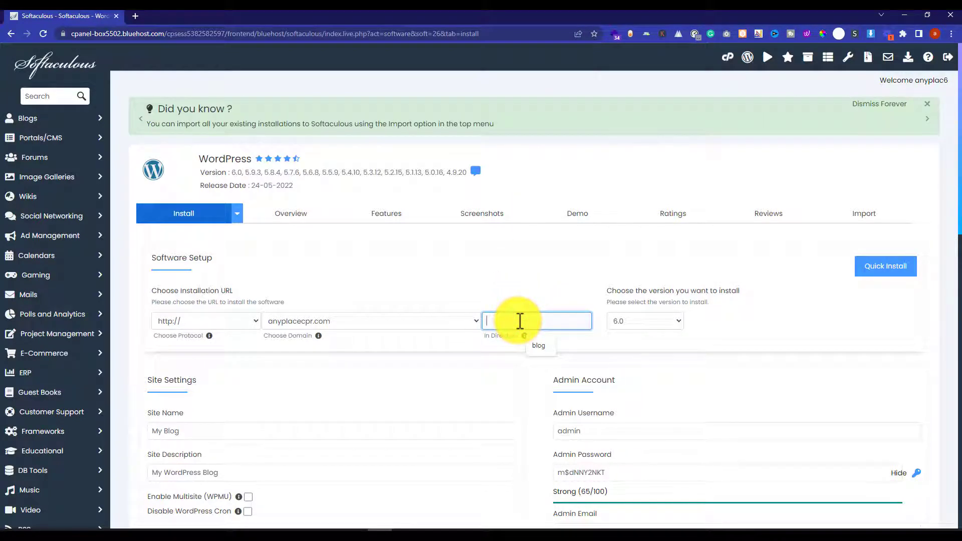
pyautogui.write('nwp')
pyautogui.write('site')
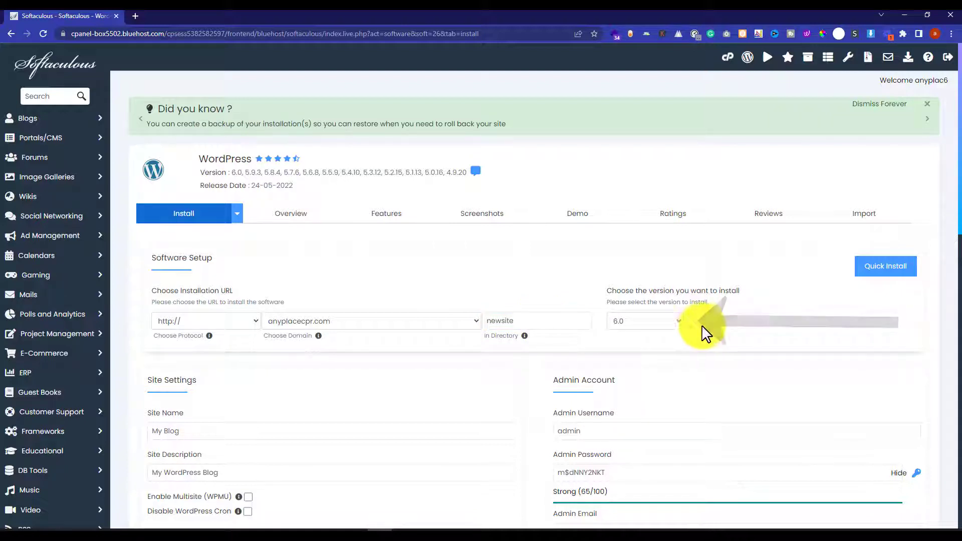
# Choose 6.0 as the WordPress version to install
pyautogui.click(683, 331)
pyautogui.click(680, 324)
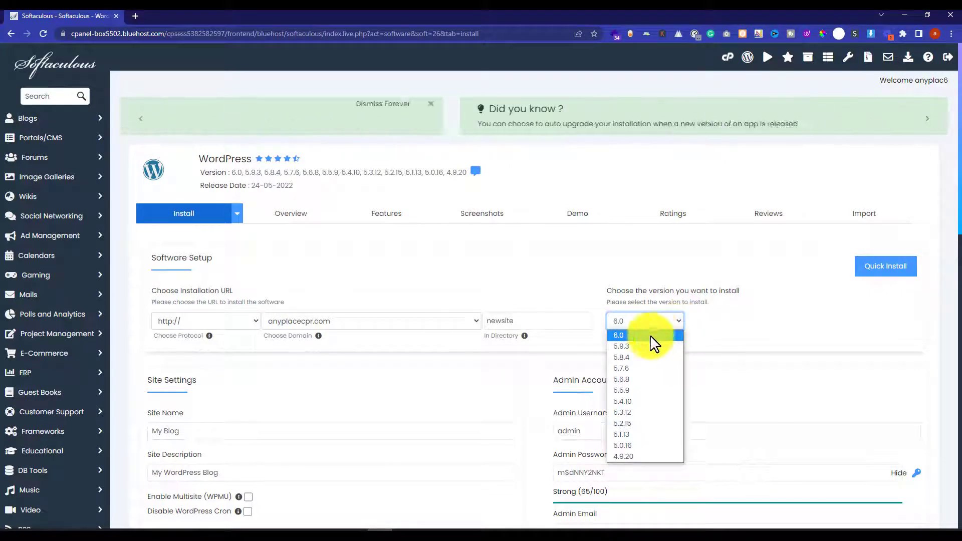
pyautogui.click(625, 340)
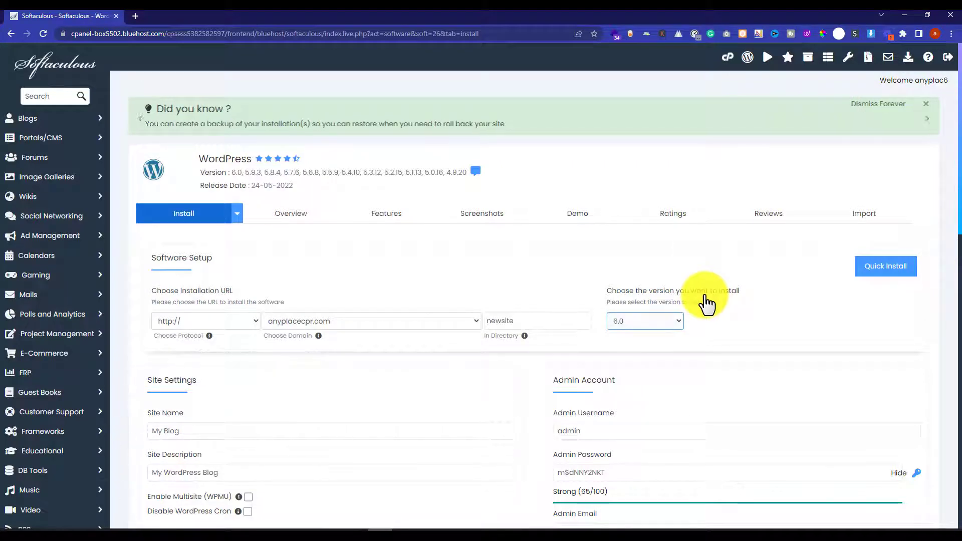
# Enter the admin account's password and e-mail address, and set the WordPress language to English
pyautogui.scroll(-3, 701, 303)
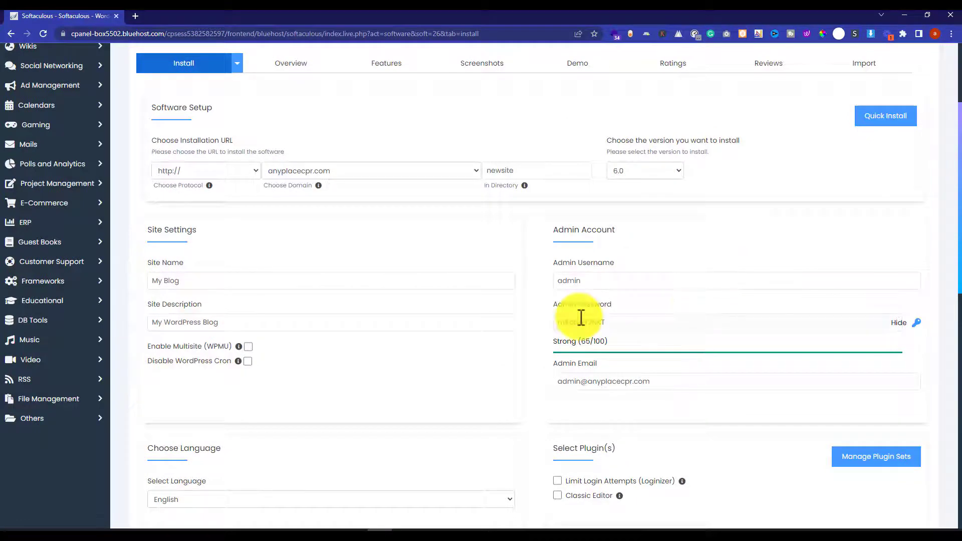
pyautogui.click(158, 277)
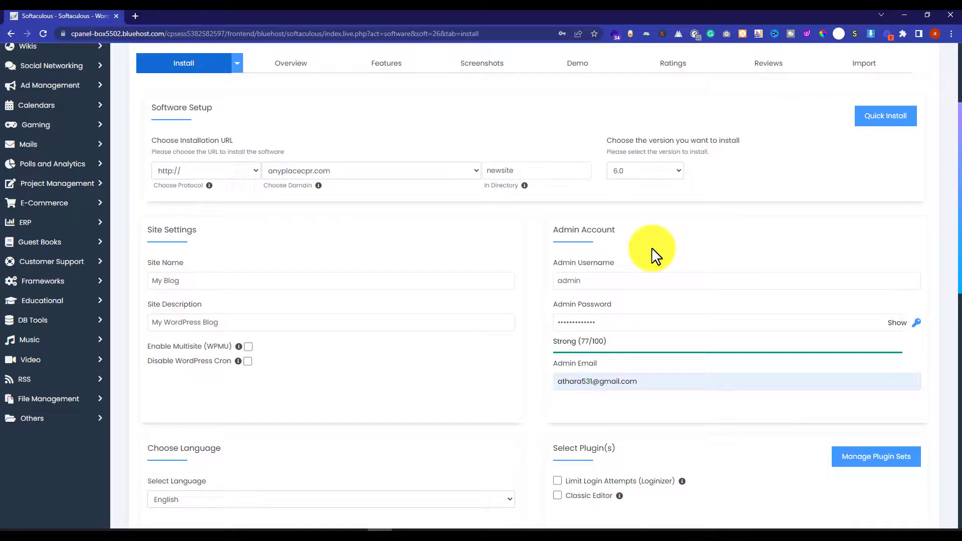
pyautogui.scroll(-5, 654, 253)
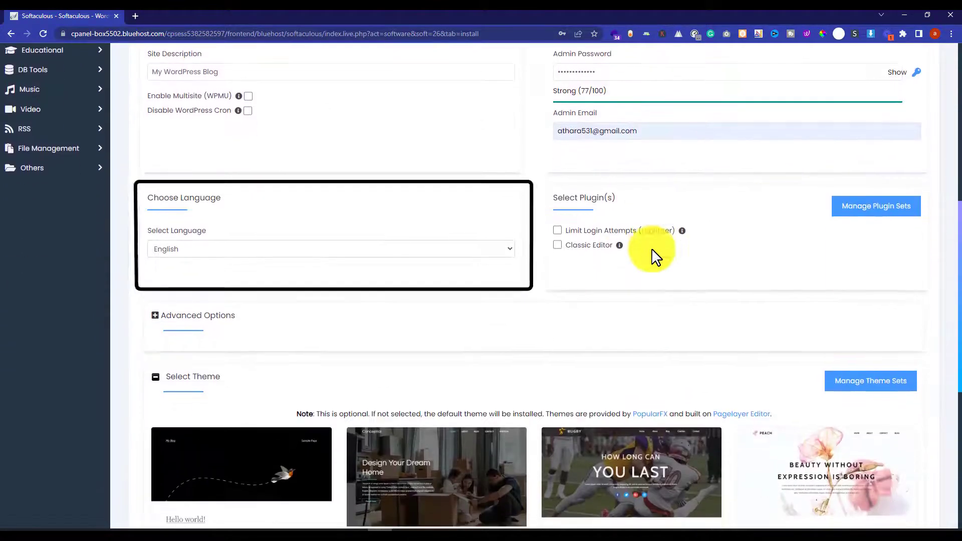
pyautogui.click(509, 249)
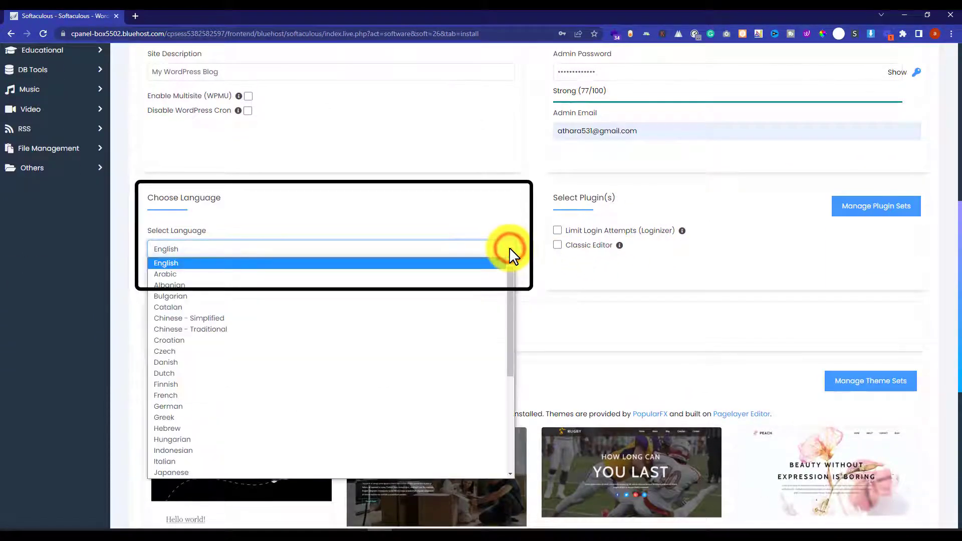
pyautogui.click(454, 262)
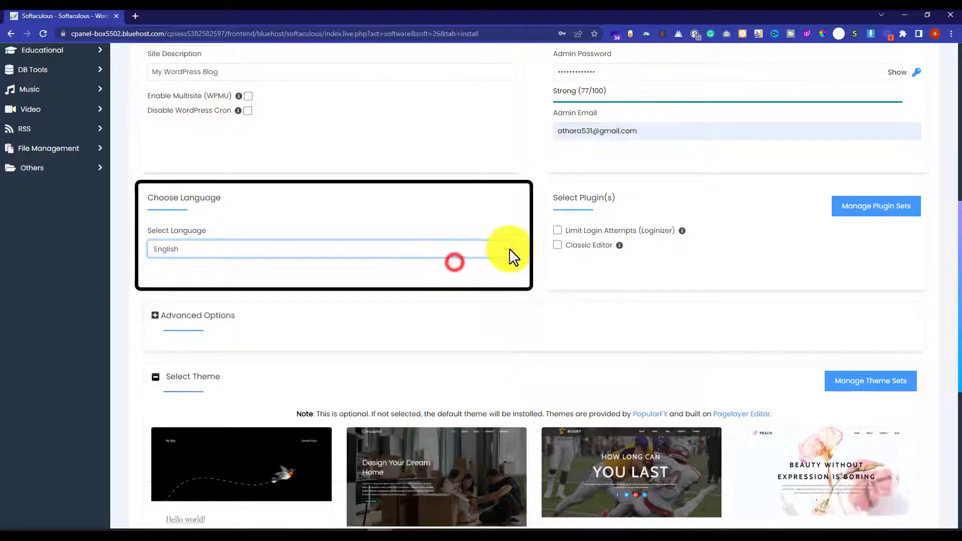
# Leave the plugin, advanced and theme options at their defaults and install WordPress
pyautogui.scroll(1, 515, 254)
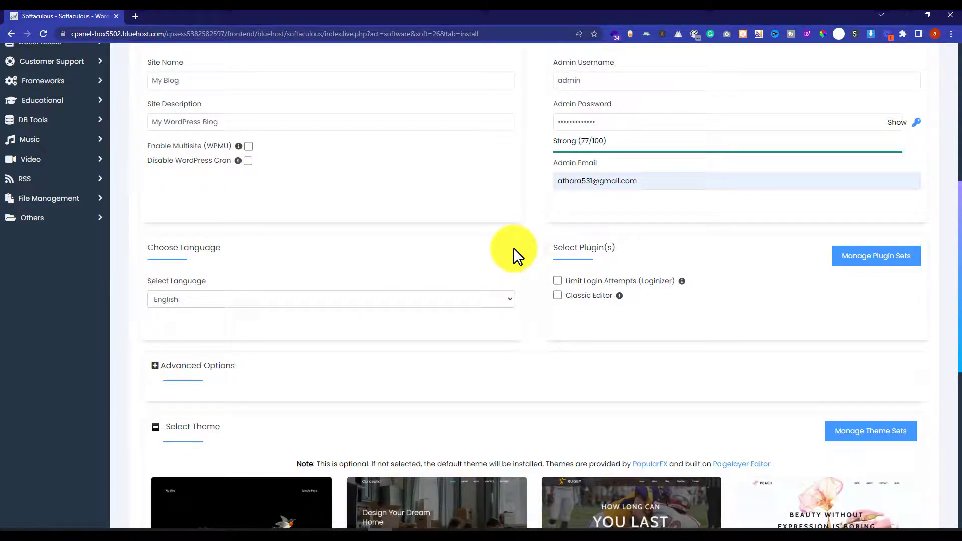
pyautogui.scroll(-4, 517, 257)
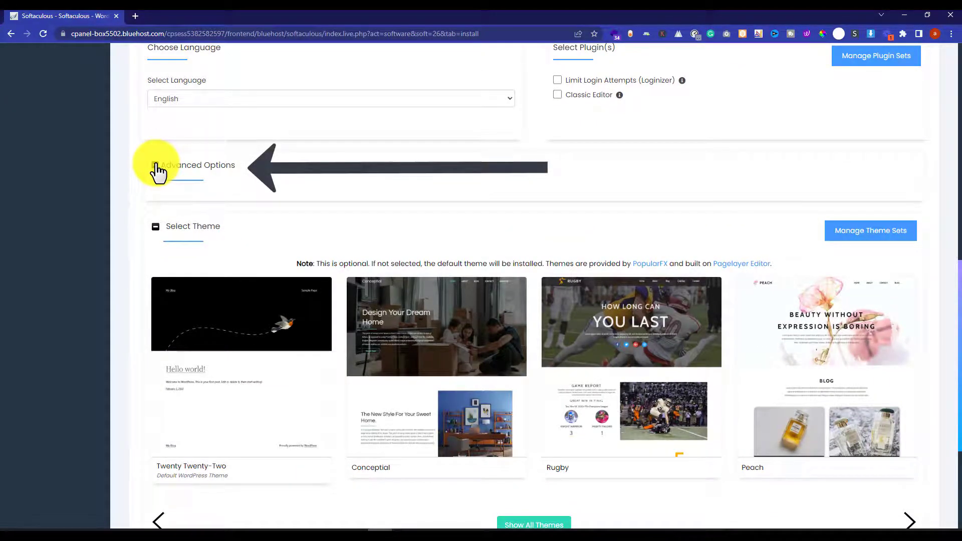
pyautogui.scroll(-1, 163, 171)
pyautogui.scroll(-1, 205, 165)
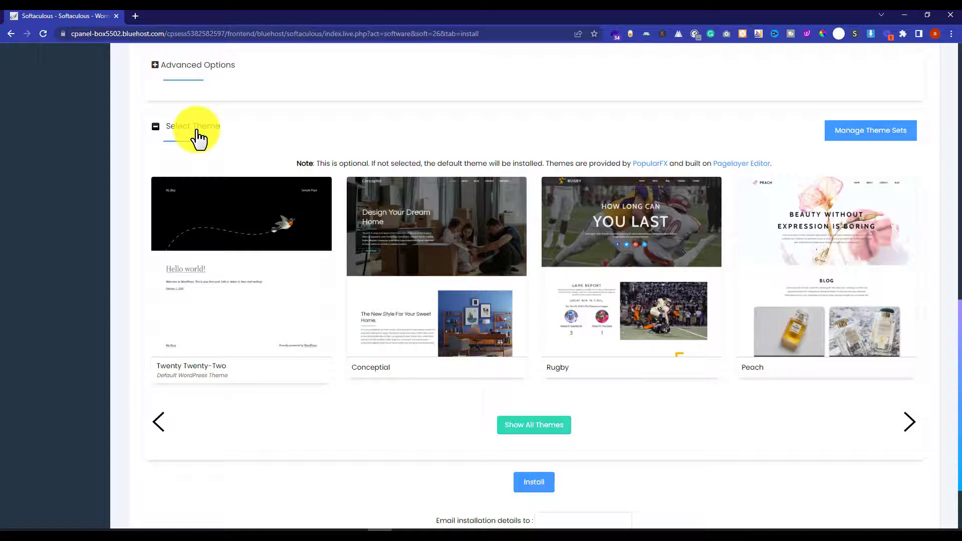
pyautogui.scroll(1, 530, 397)
pyautogui.scroll(-3, 531, 397)
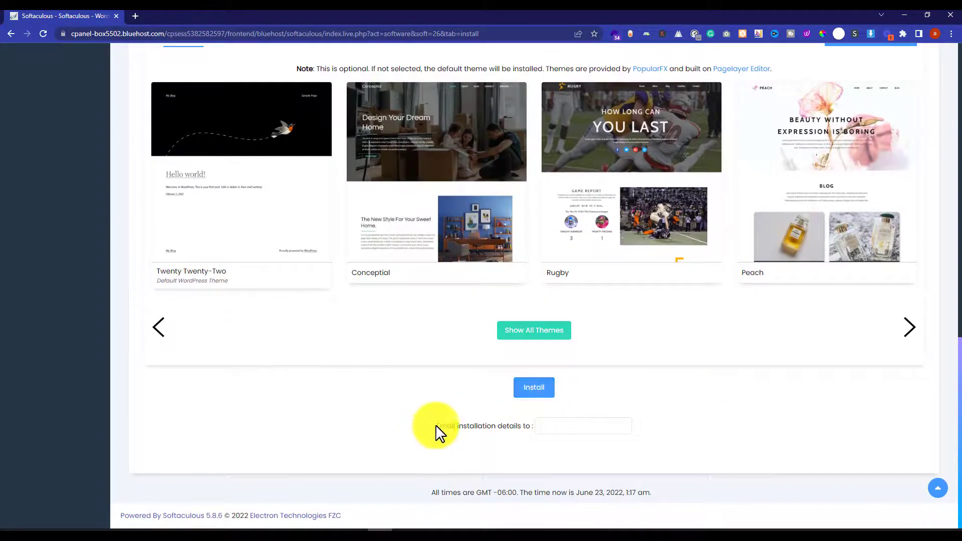
pyautogui.click(537, 429)
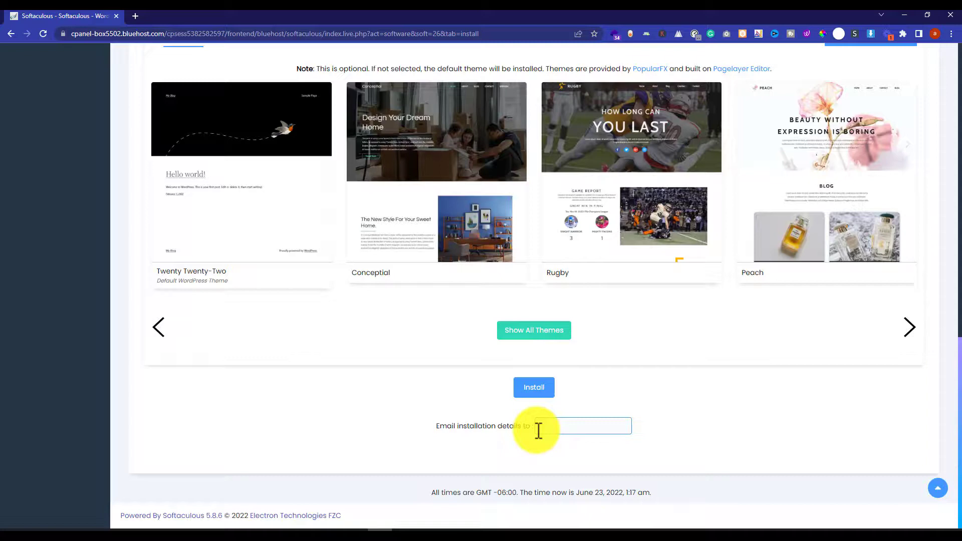
pyautogui.click(526, 388)
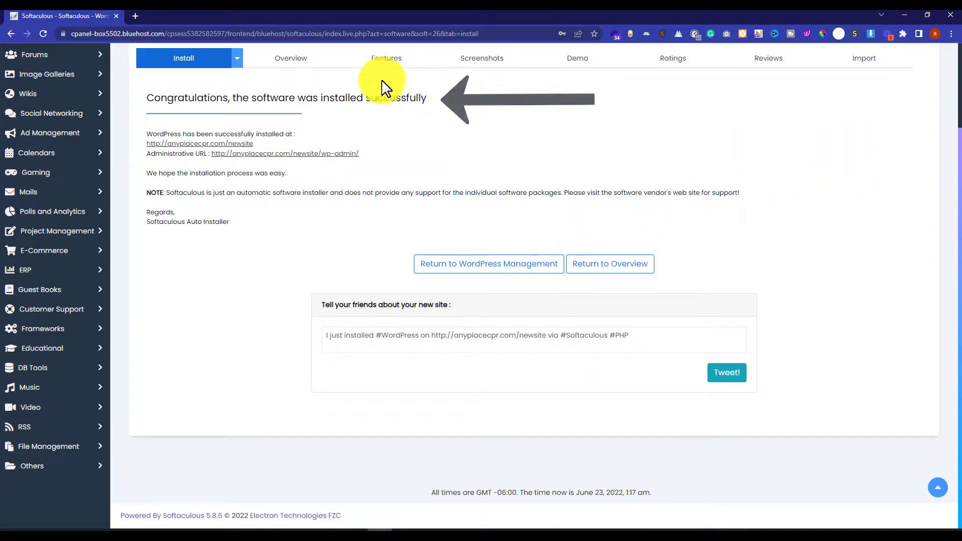
# Enlarge the page to read the installation result with the site and administrative URLs
pyautogui.doubleClick(355, 98)
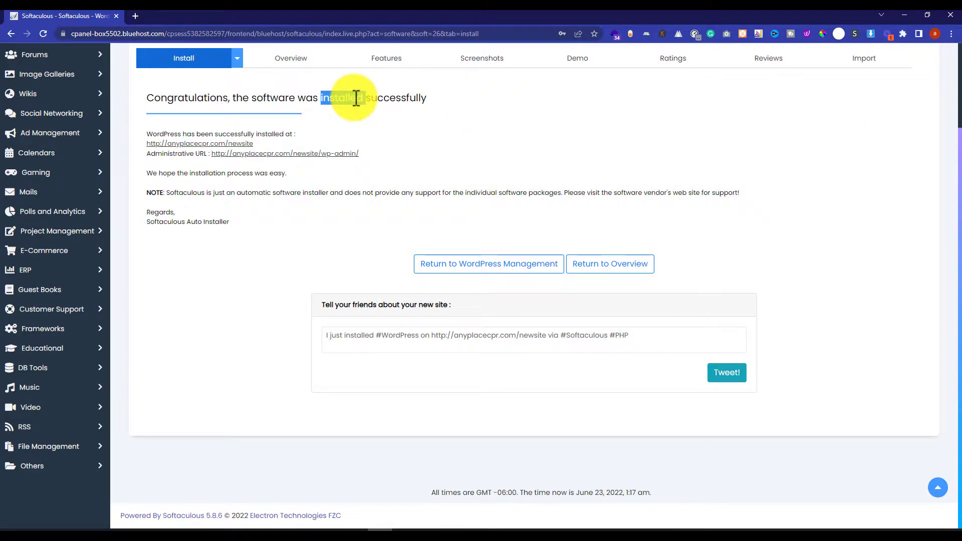
pyautogui.scroll(4, 357, 100)
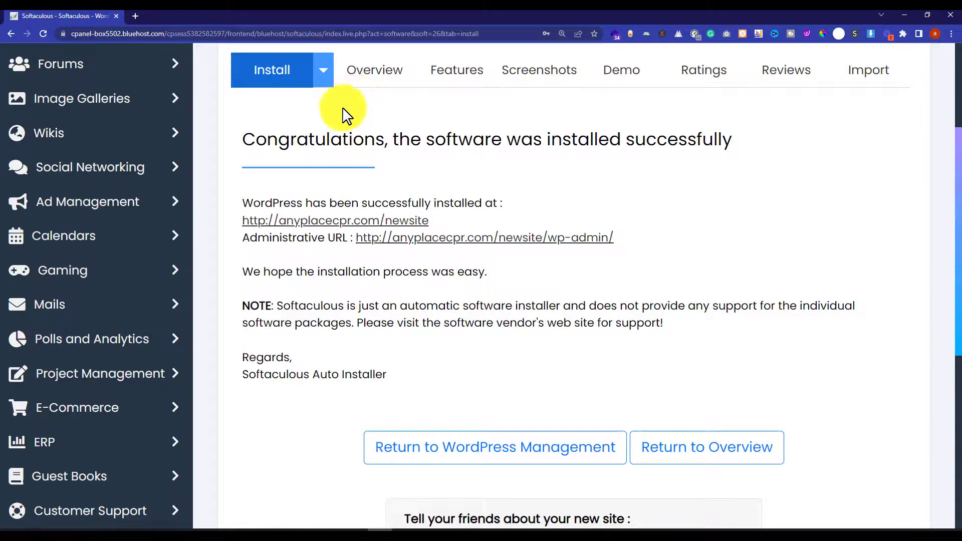